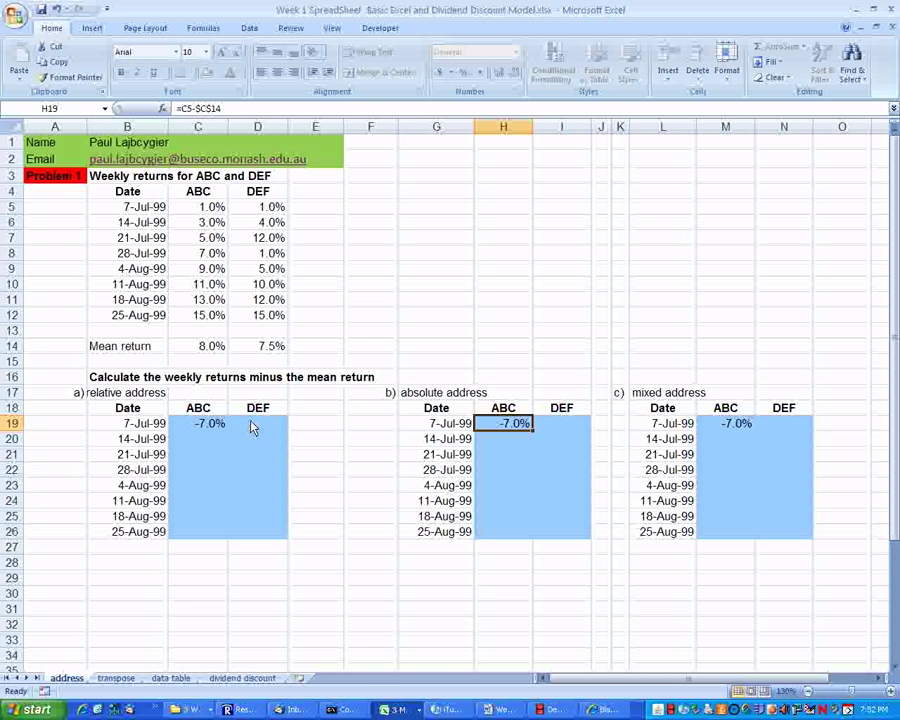
- Examine the cell references in the first ABC formula of the relative, absolute and mixed address tables (C19, H19, M19)
{"action": "left_click", "coordinate": [208, 425]}
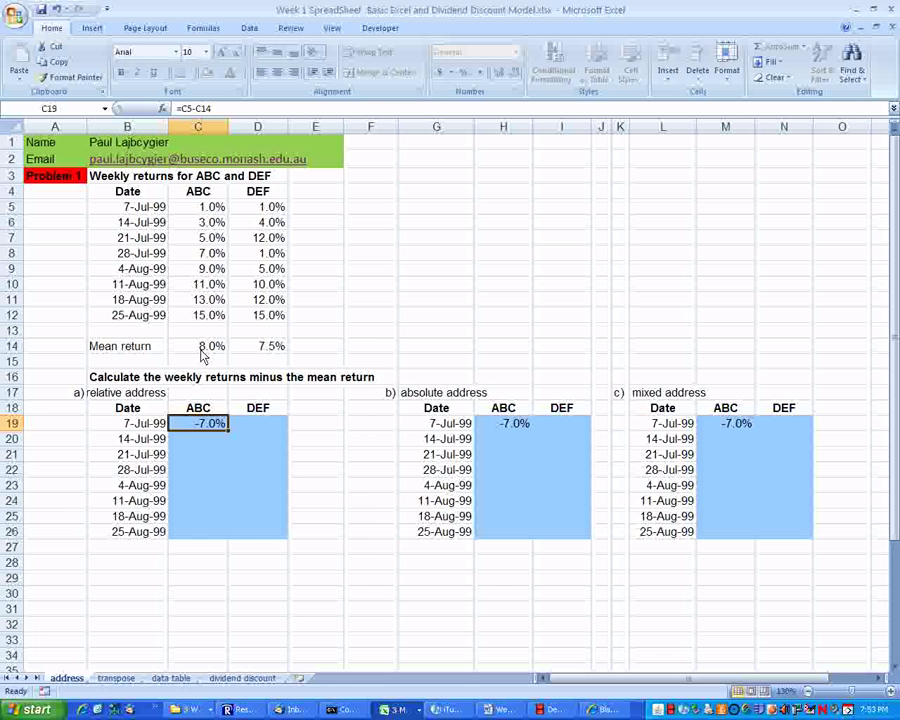
{"action": "key", "text": "F2"}
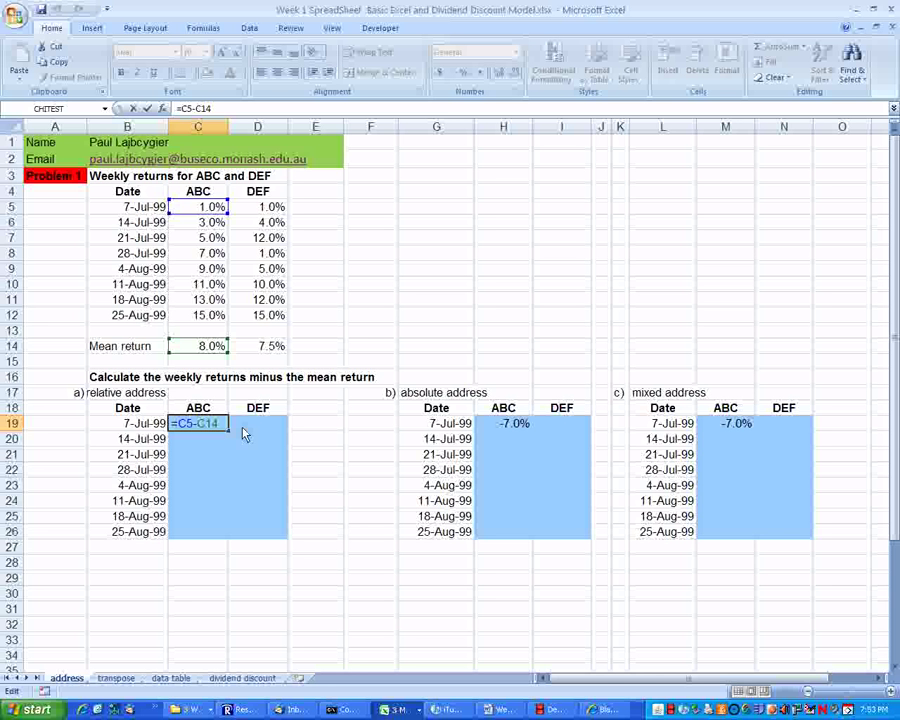
{"action": "left_click", "coordinate": [505, 426]}
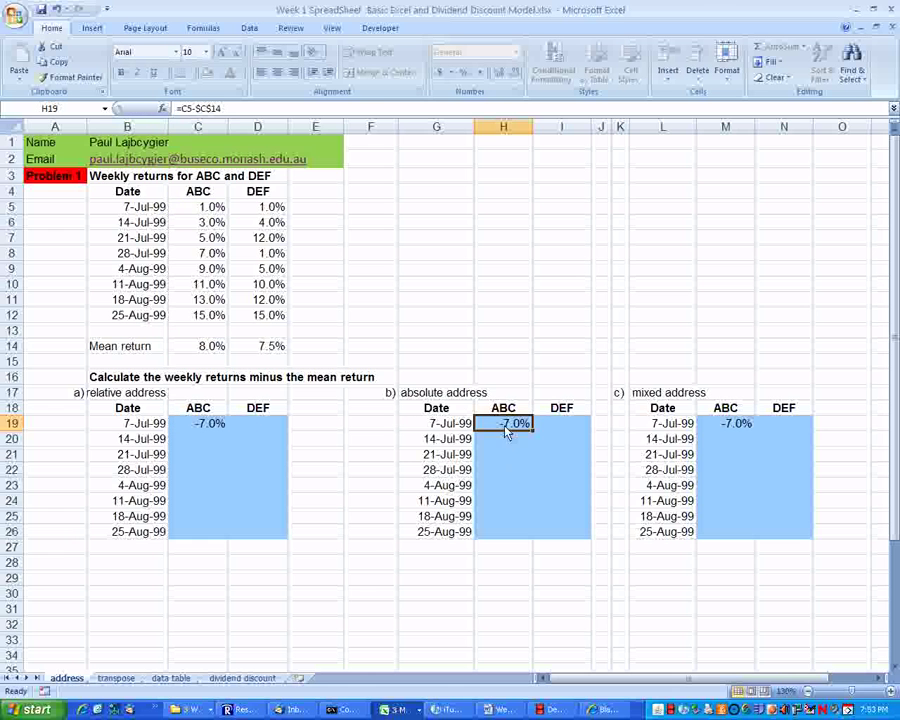
{"action": "key", "text": "F2"}
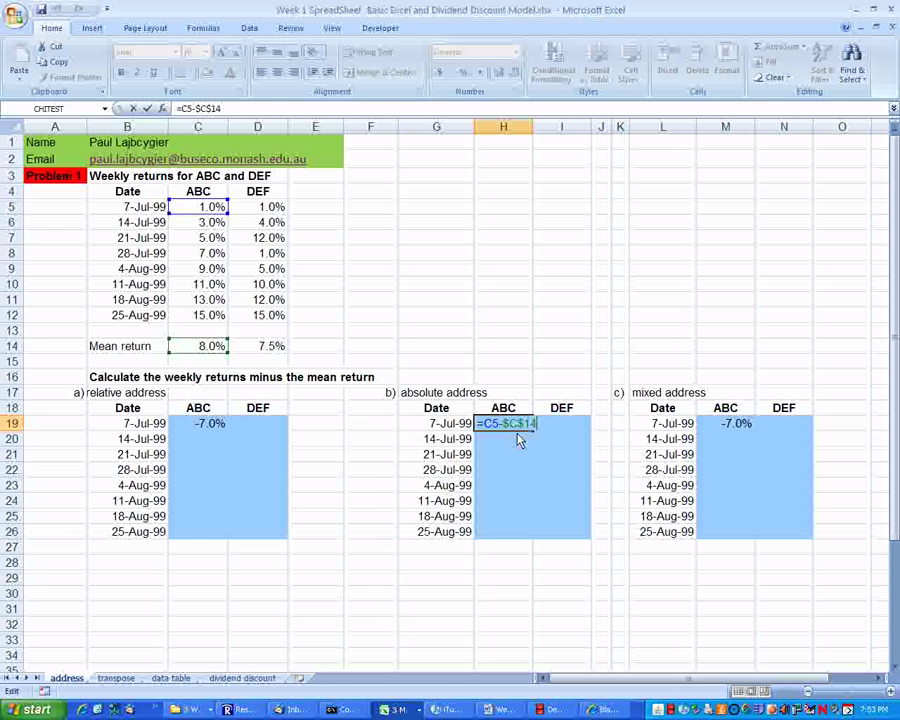
{"action": "left_click", "coordinate": [724, 428]}
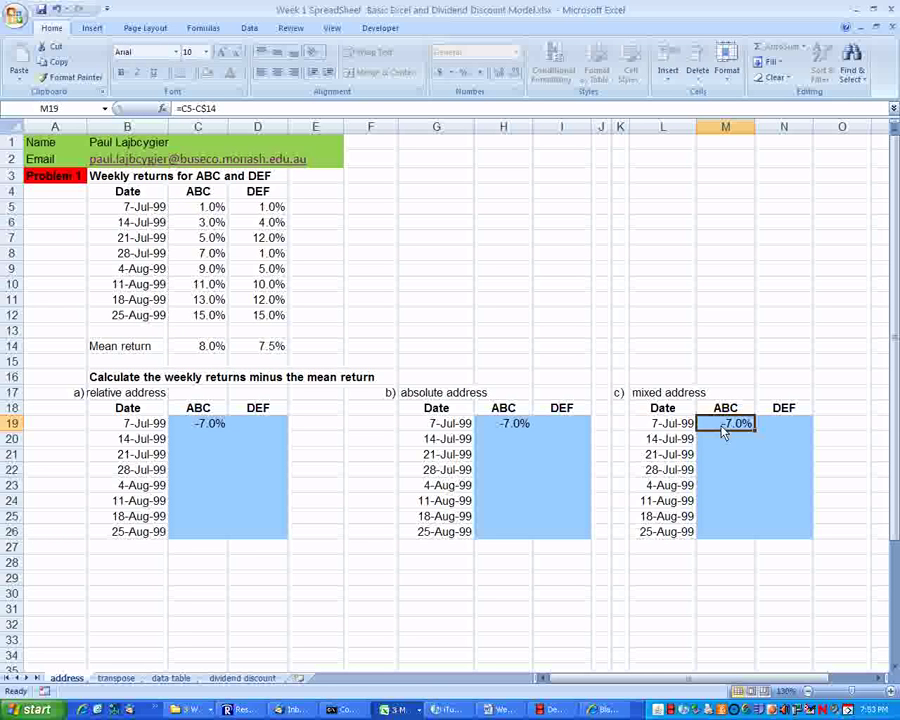
{"action": "double_click", "coordinate": [722, 429]}
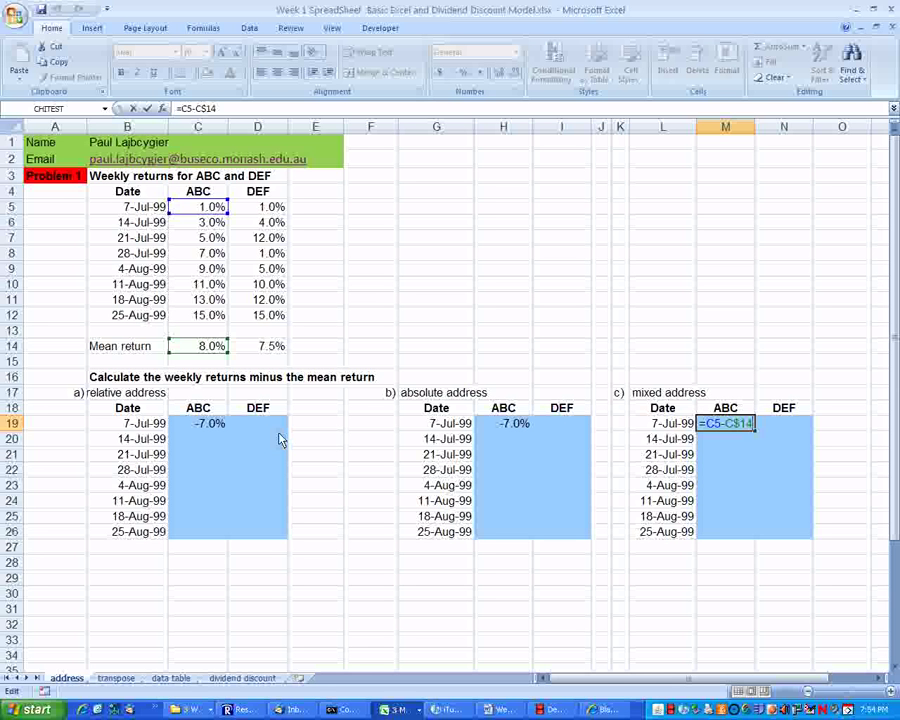
- Copy the relative-address formula in C19 across the ABC and DEF cells of the first two dates, C19:D20
{"action": "left_click", "coordinate": [212, 428]}
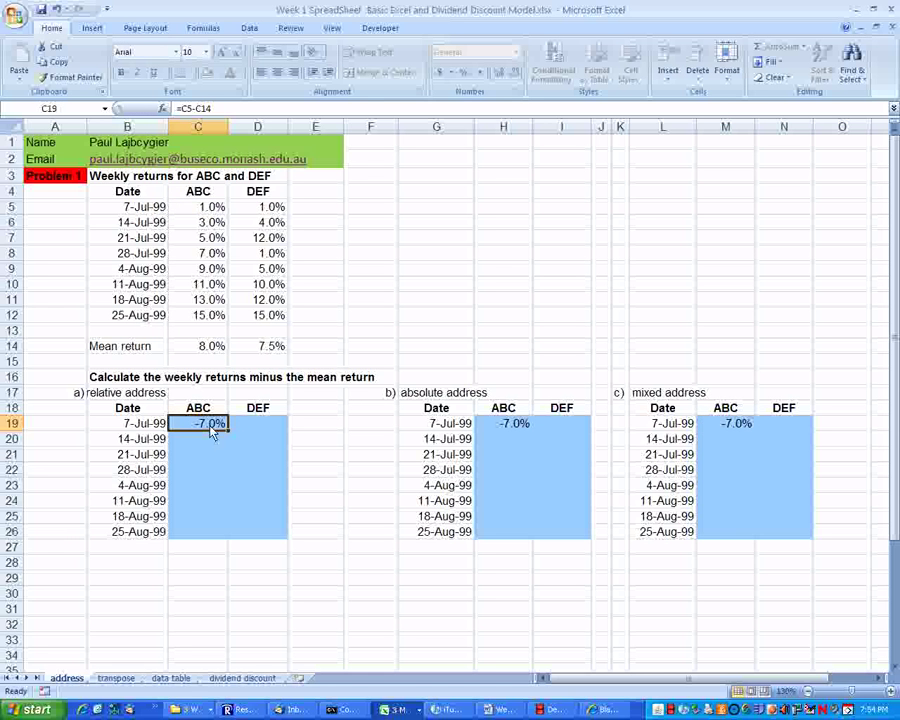
{"action": "key", "text": "ctrl+c"}
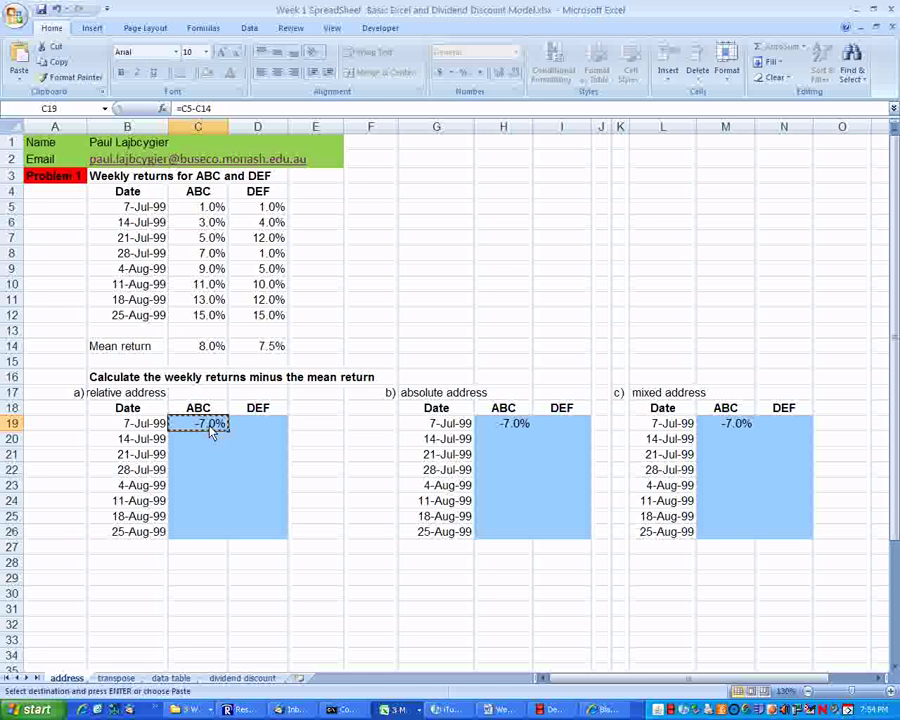
{"action": "key", "text": "shift+Right"}
{"action": "key", "text": "shift+Down"}
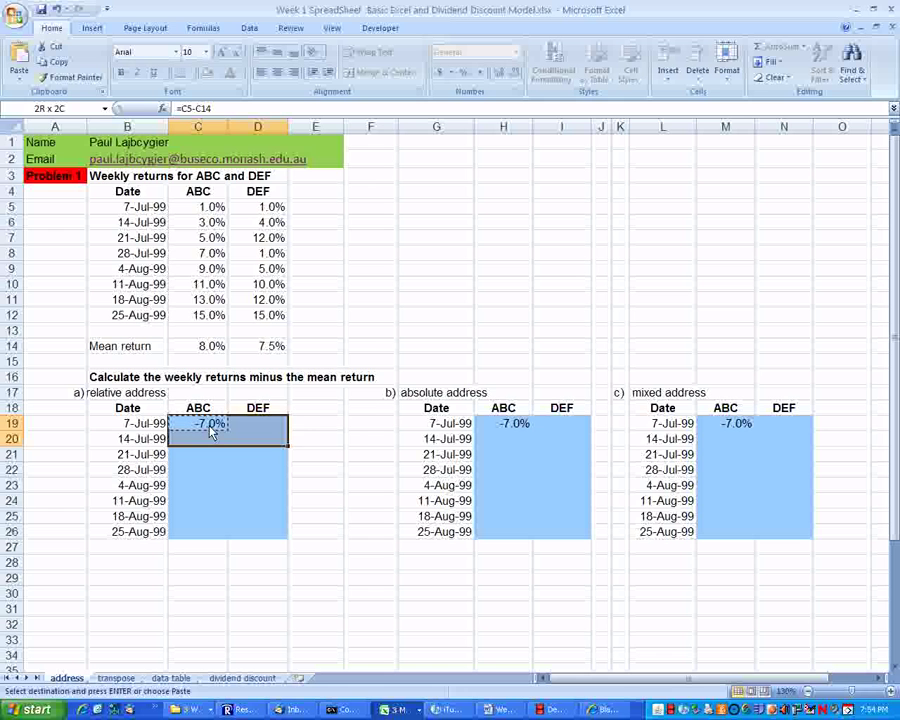
{"action": "key", "text": "ctrl+v"}
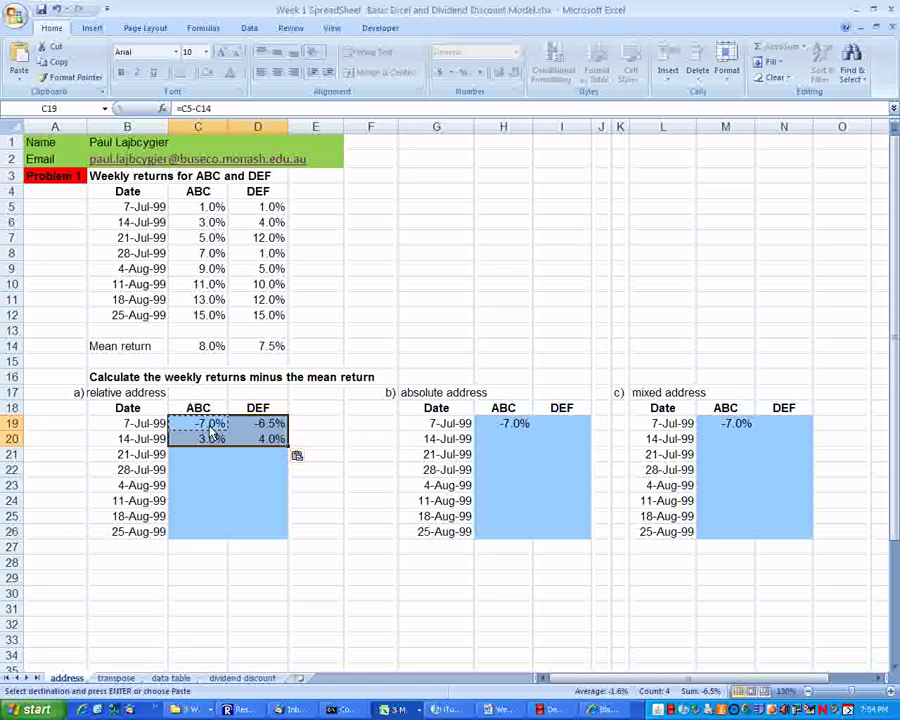
{"action": "key", "text": "Return"}
- Examine how the references shifted in the copied relative-address formulas in D19 and C20
{"action": "left_click", "coordinate": [212, 427]}
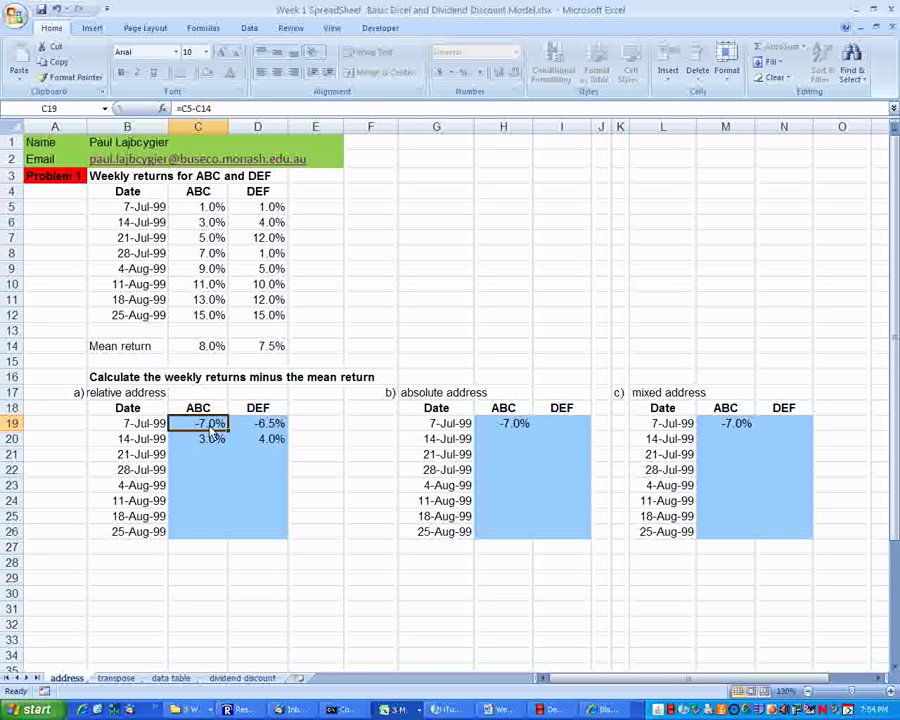
{"action": "key", "text": "Down"}
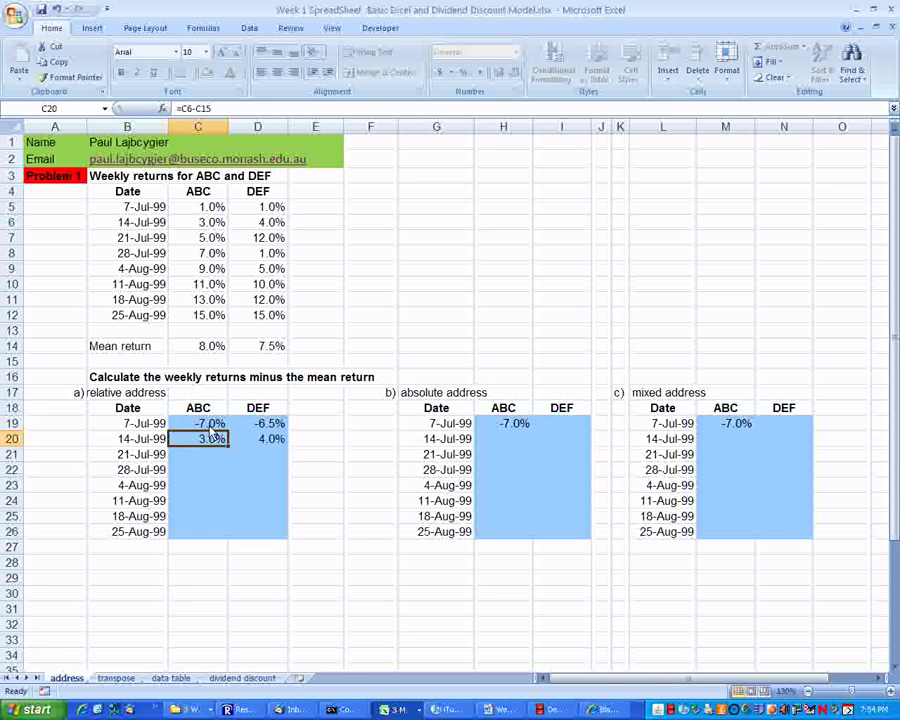
{"action": "key", "text": "Up"}
{"action": "key", "text": "Right"}
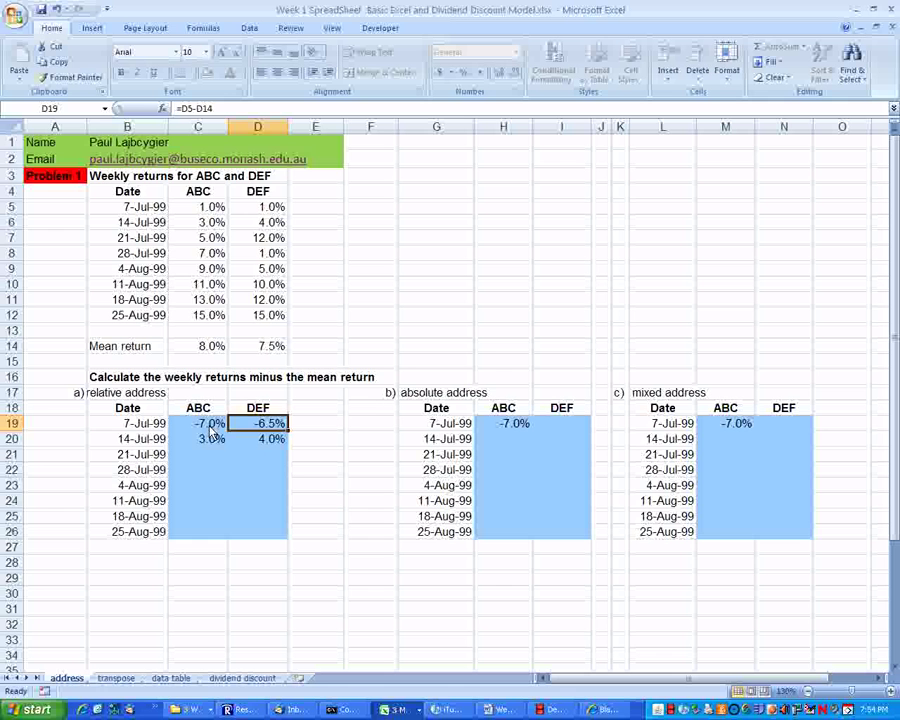
{"action": "key", "text": "F2"}
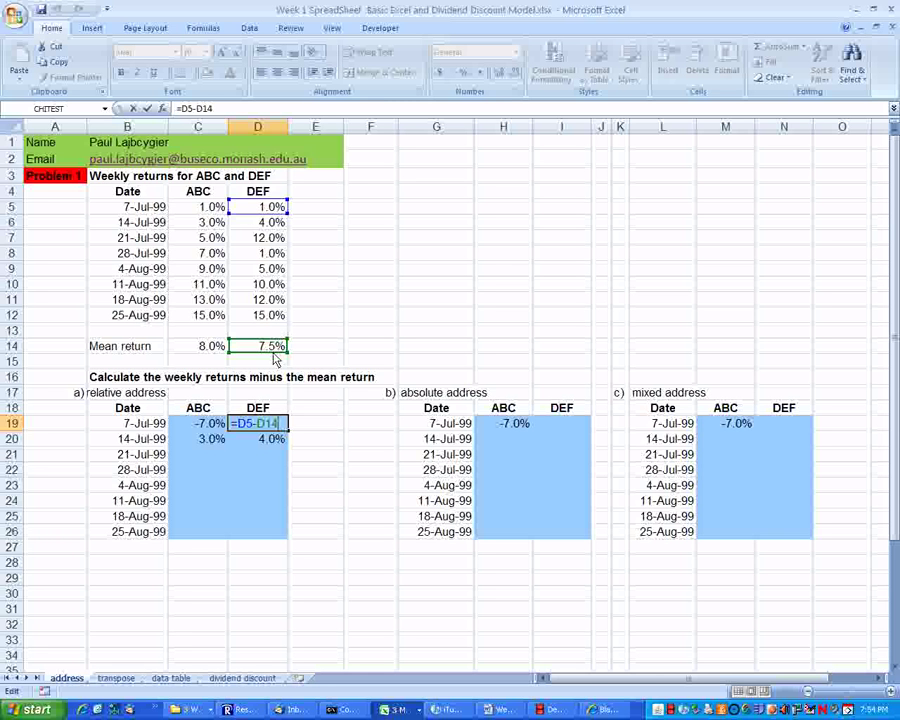
{"action": "key", "text": "Return"}
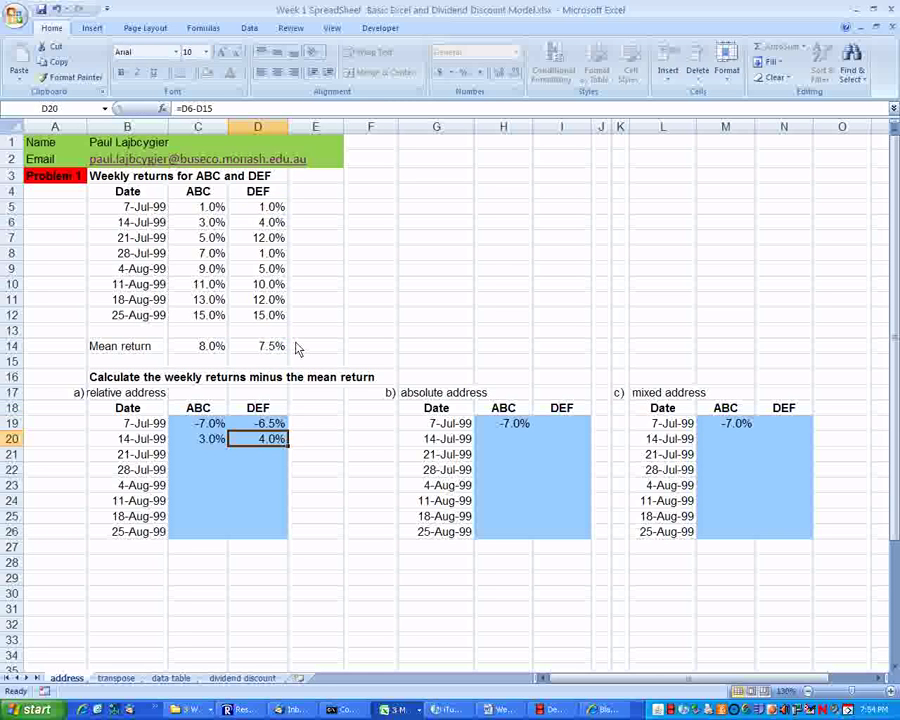
{"action": "key", "text": "Up"}
{"action": "key", "text": "Left"}
{"action": "key", "text": "Down"}
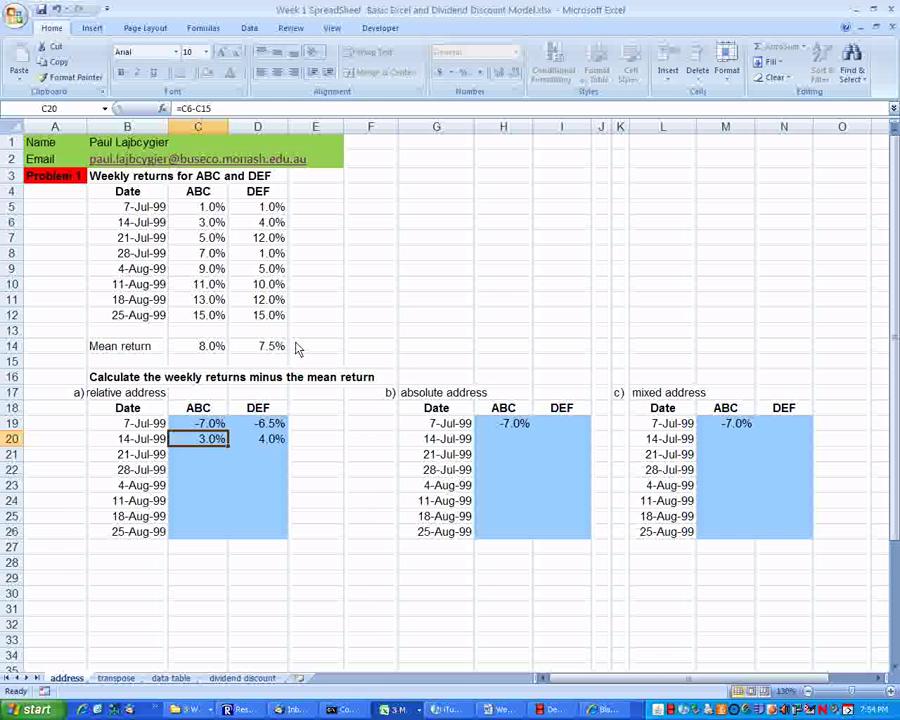
{"action": "key", "text": "F2"}
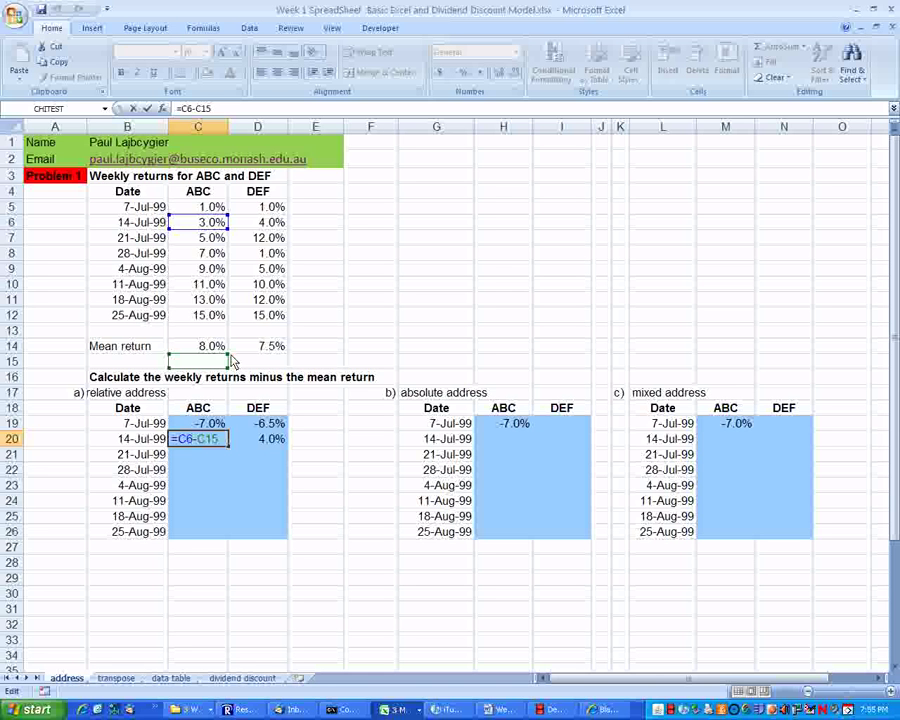
{"action": "key", "text": "shift+Return"}
- Copy the absolute-address formula in H19 across the ABC and DEF cells of the first two dates, H19:I20
{"action": "key", "text": "Right"}
{"action": "key", "text": "Right"}
{"action": "key", "text": "Right"}
{"action": "key", "text": "Right"}
{"action": "key", "text": "Right"}
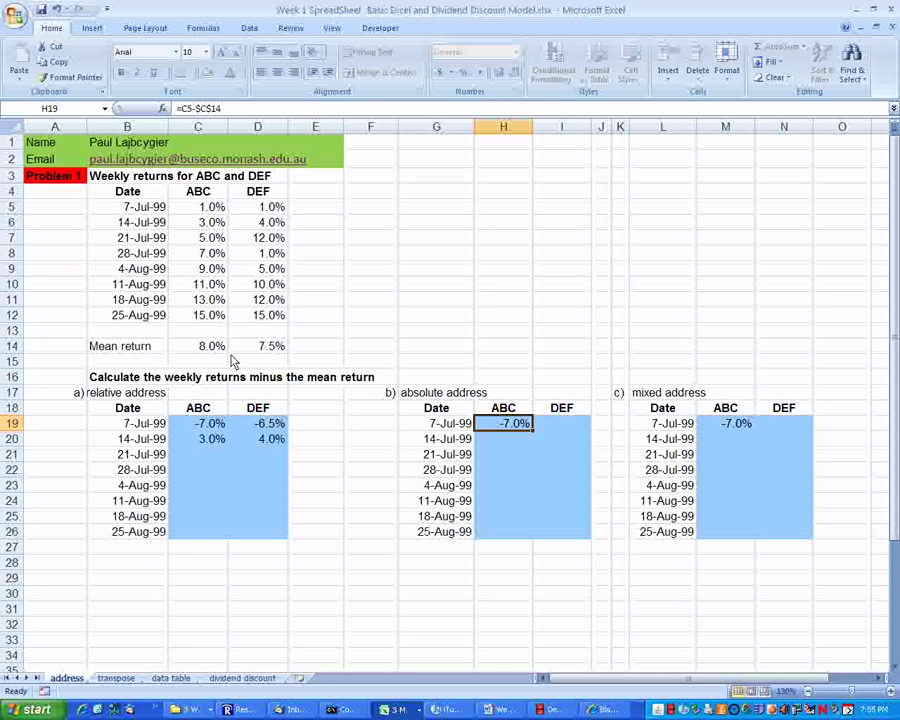
{"action": "key", "text": "ctrl+c"}
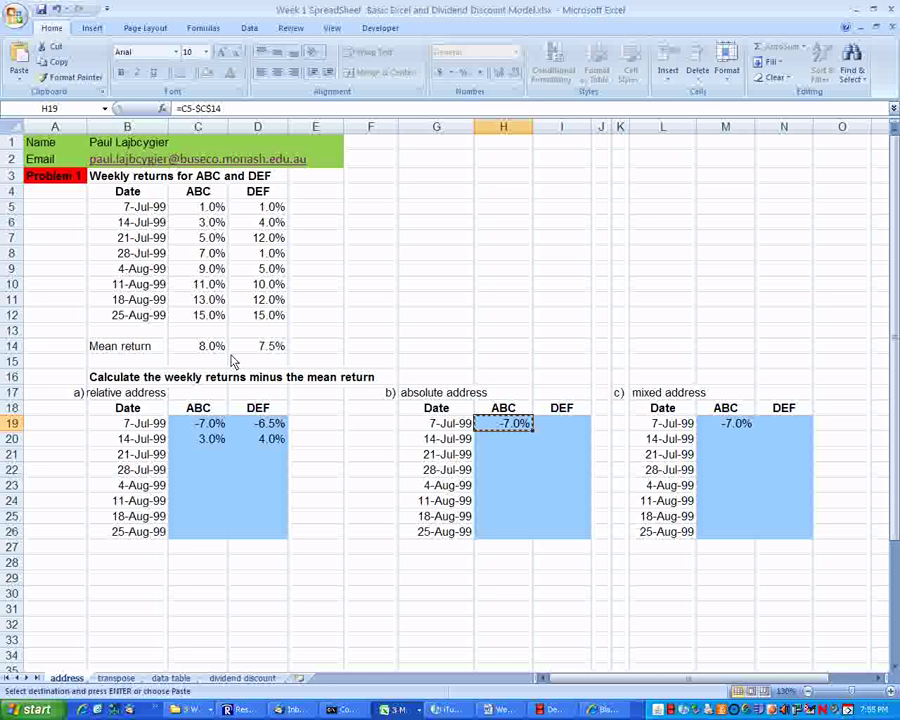
{"action": "key", "text": "shift+Down"}
{"action": "key", "text": "shift+Right"}
{"action": "key", "text": "ctrl+v"}
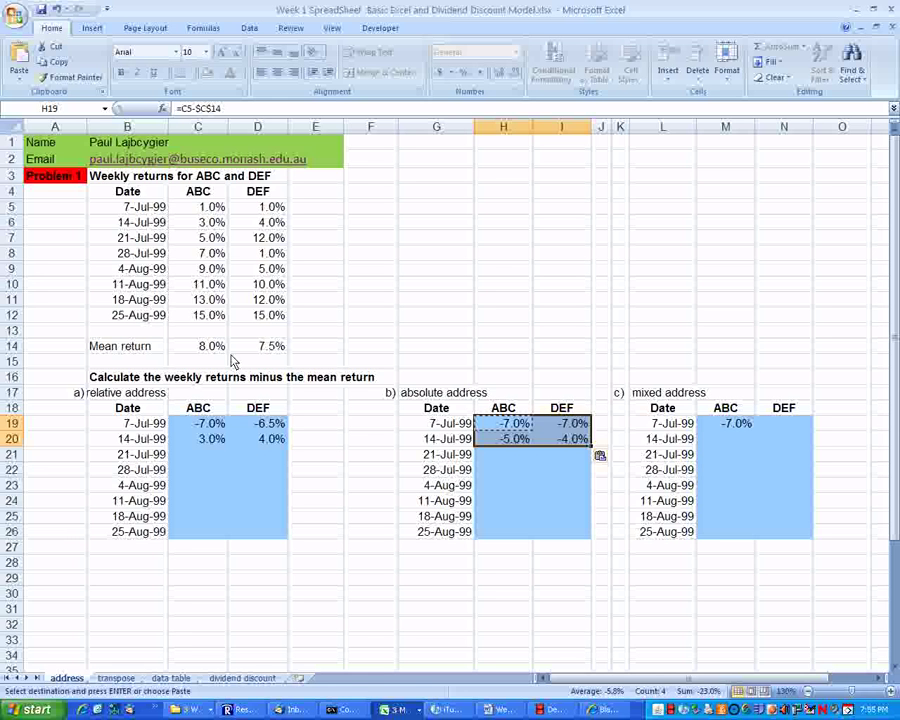
- Inspect the copied absolute-address formulas in H20 and I19 to see which cells they reference
{"action": "left_click", "coordinate": [507, 425]}
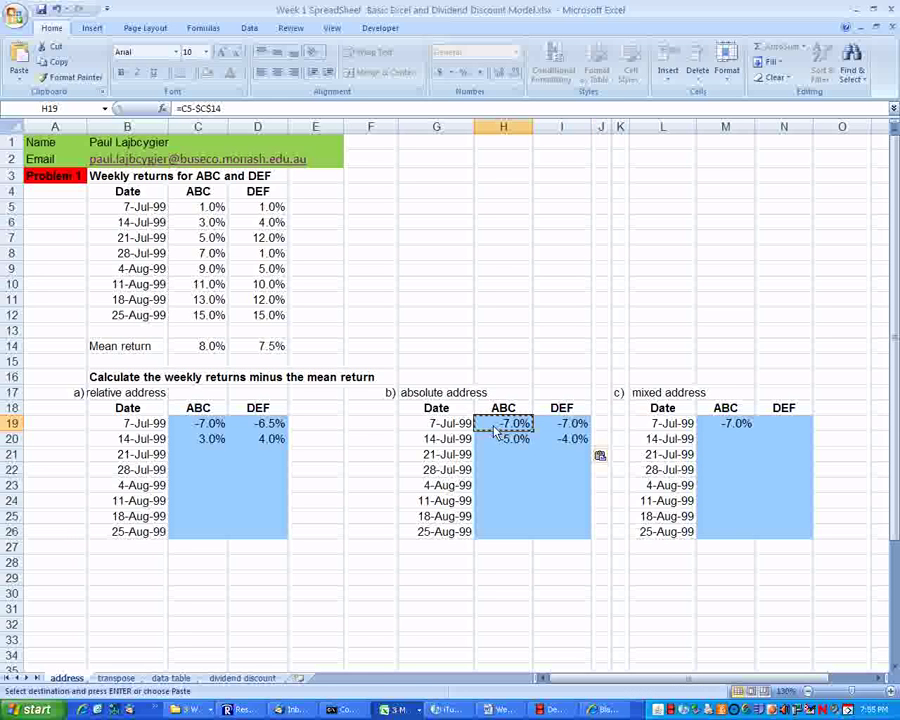
{"action": "left_click", "coordinate": [513, 435]}
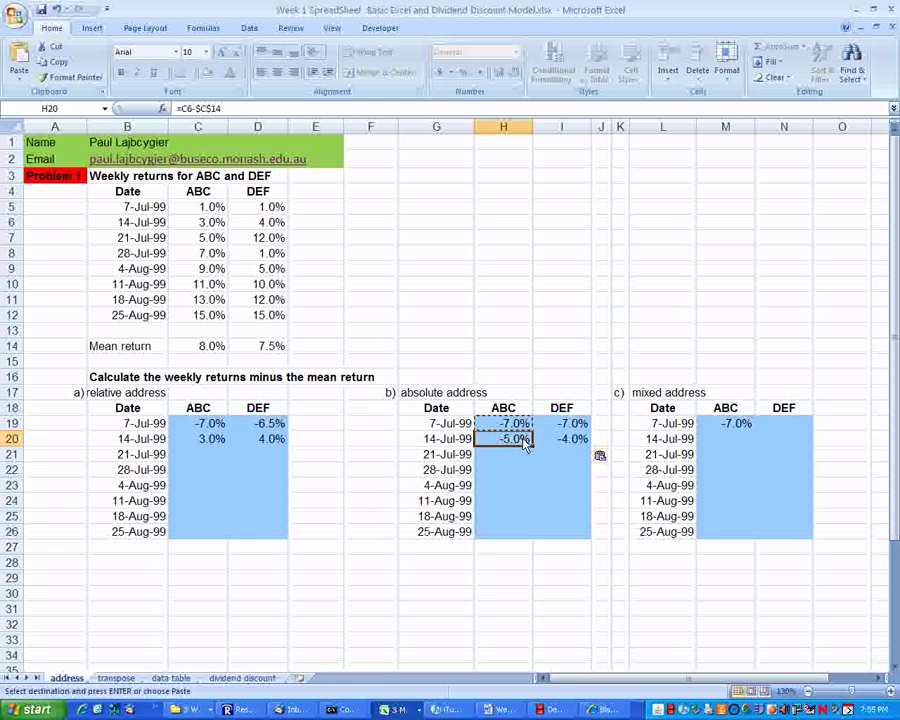
{"action": "left_click", "coordinate": [564, 425]}
{"action": "double_click", "coordinate": [563, 426]}
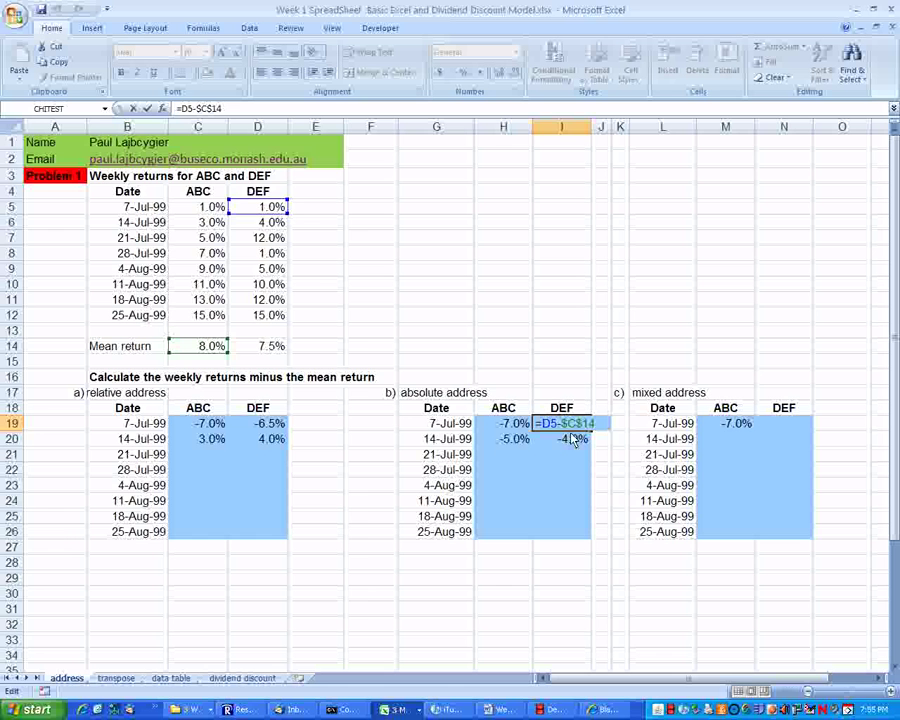
{"action": "key", "text": "Return"}
- Copy the mixed-address formula in M19 across the ABC and DEF cells of the first two dates, M19:N20
{"action": "key", "text": "Up"}
{"action": "key", "text": "Left"}
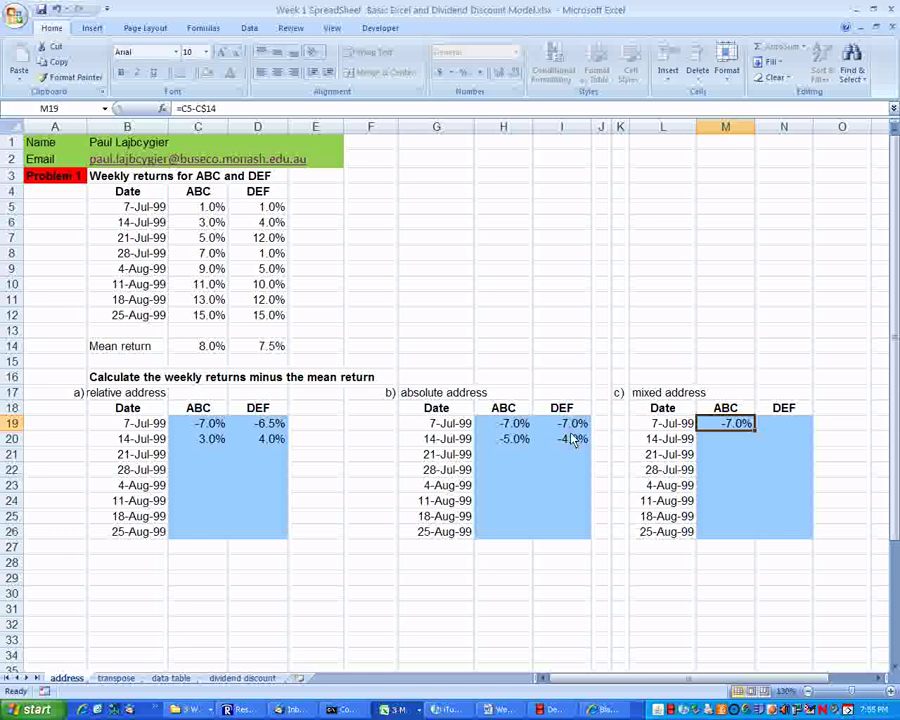
{"action": "key", "text": "F2"}
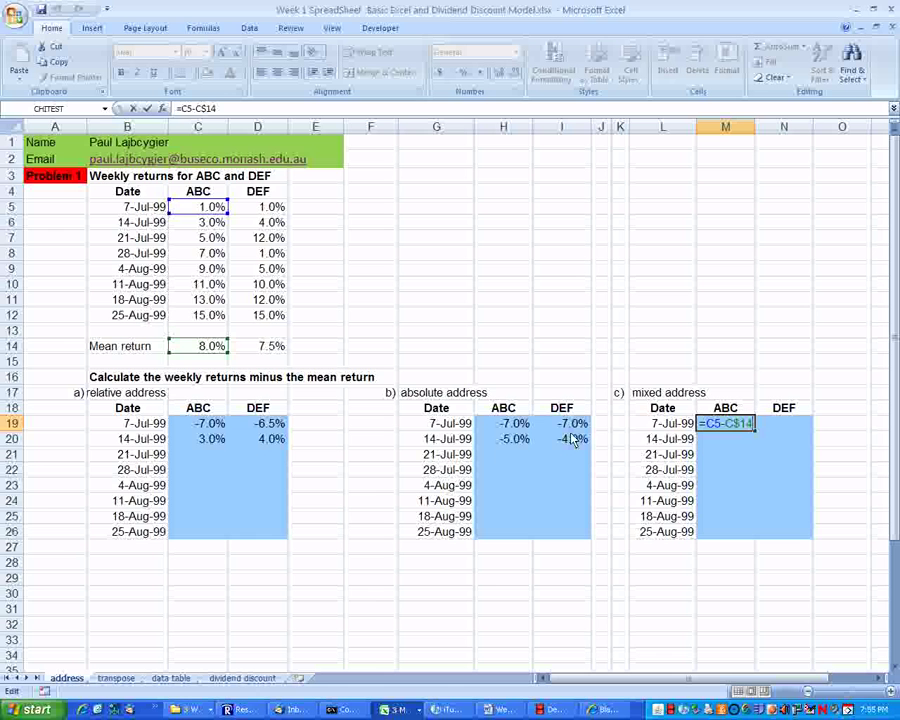
{"action": "key", "text": "ctrl+Return"}
{"action": "key", "text": "ctrl+c"}
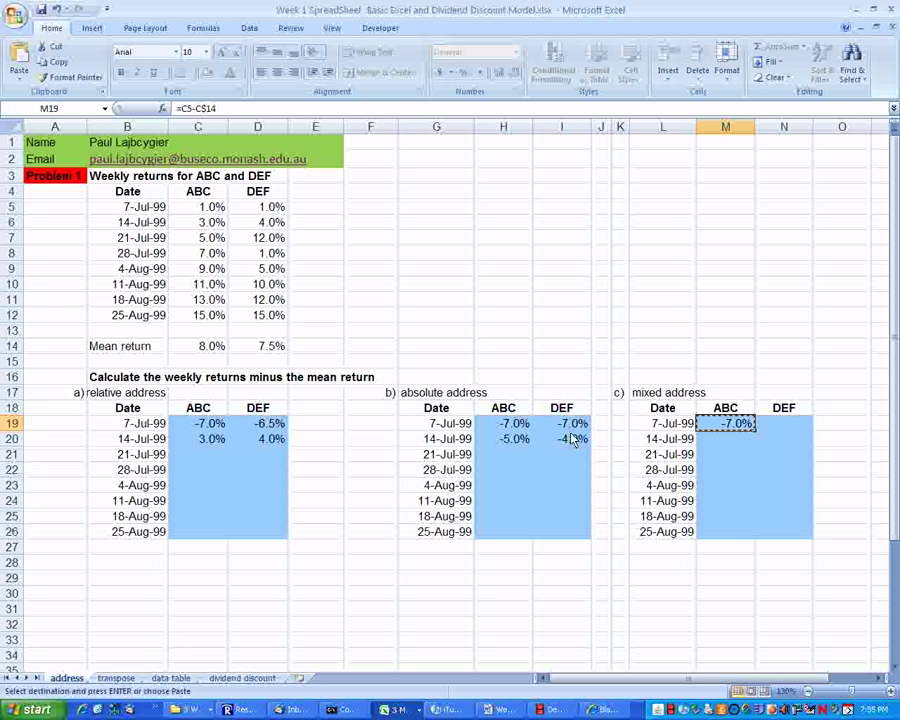
{"action": "key", "text": "shift+Right"}
{"action": "key", "text": "shift+Down"}
{"action": "key", "text": "ctrl+v"}
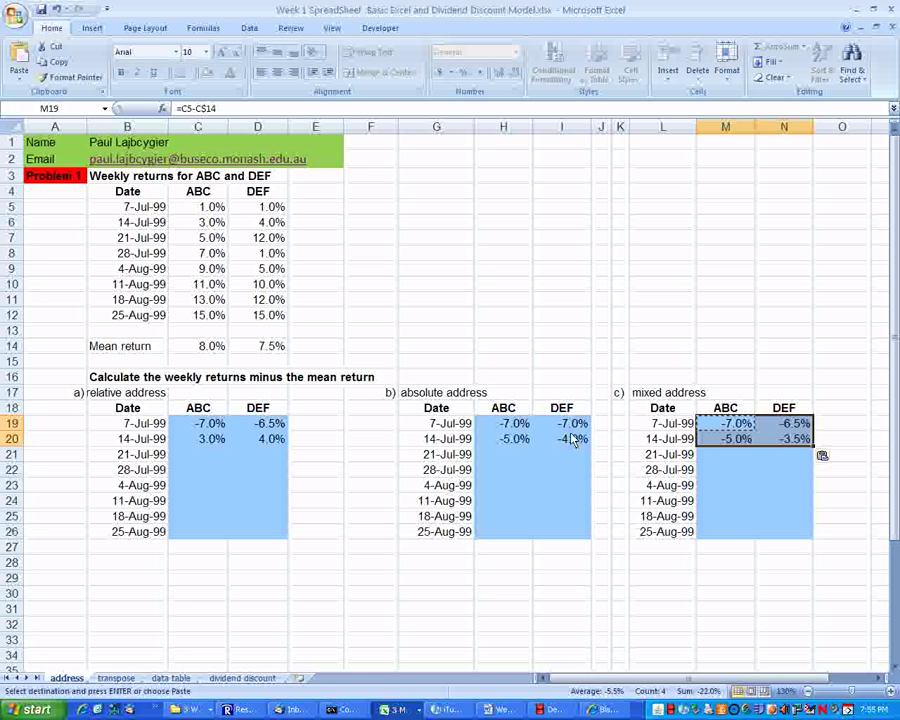
{"action": "key", "text": "Escape"}
- Check the cell references in the mixed-address formulas in N19, N20 and M19
{"action": "left_click", "coordinate": [784, 423]}
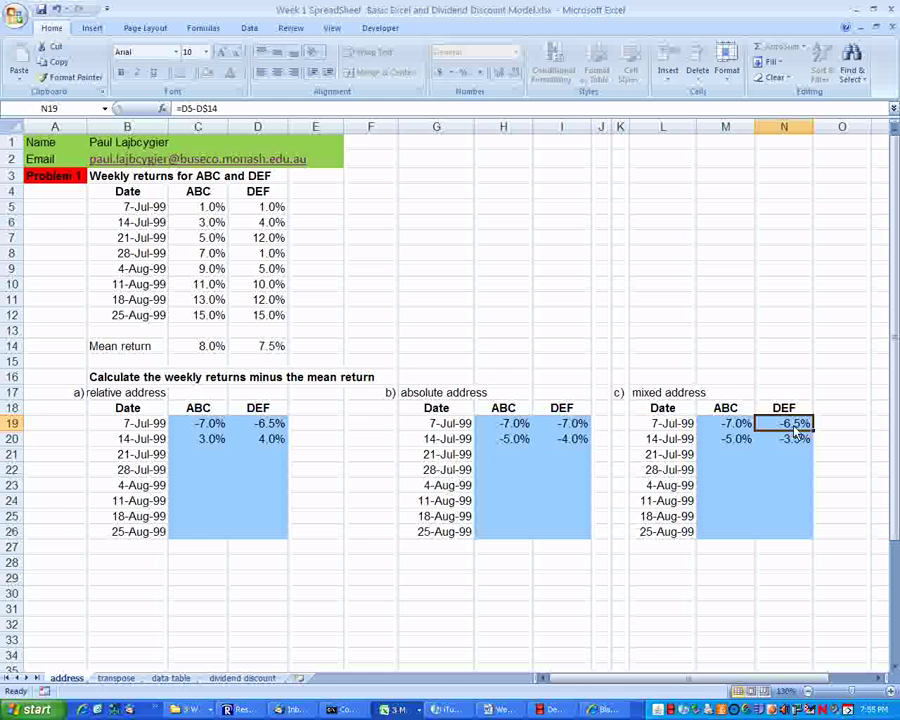
{"action": "key", "text": "F2"}
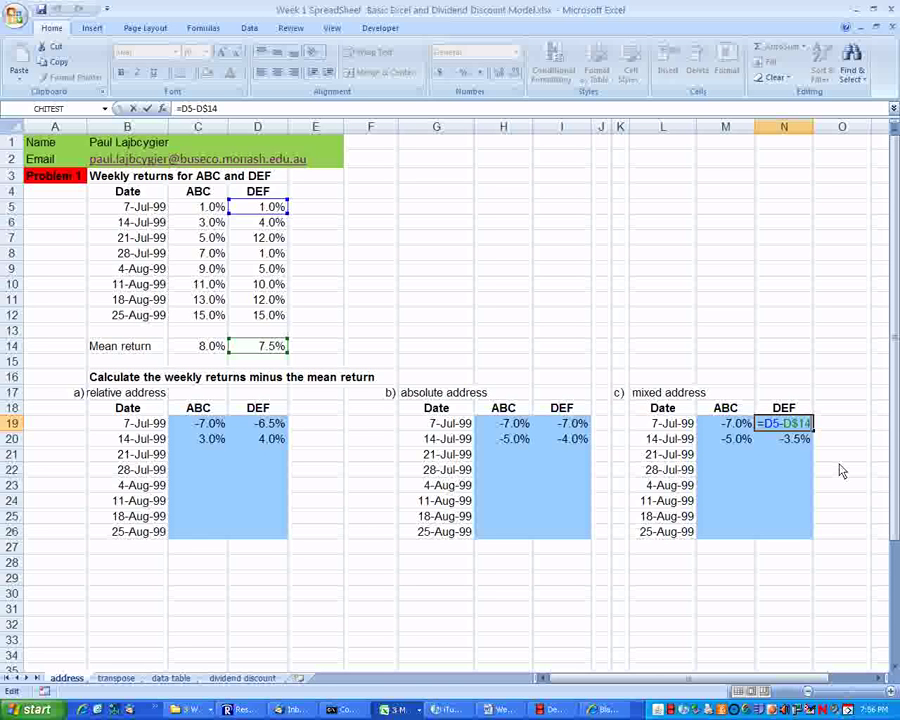
{"action": "key", "text": "Return"}
{"action": "key", "text": "F2"}
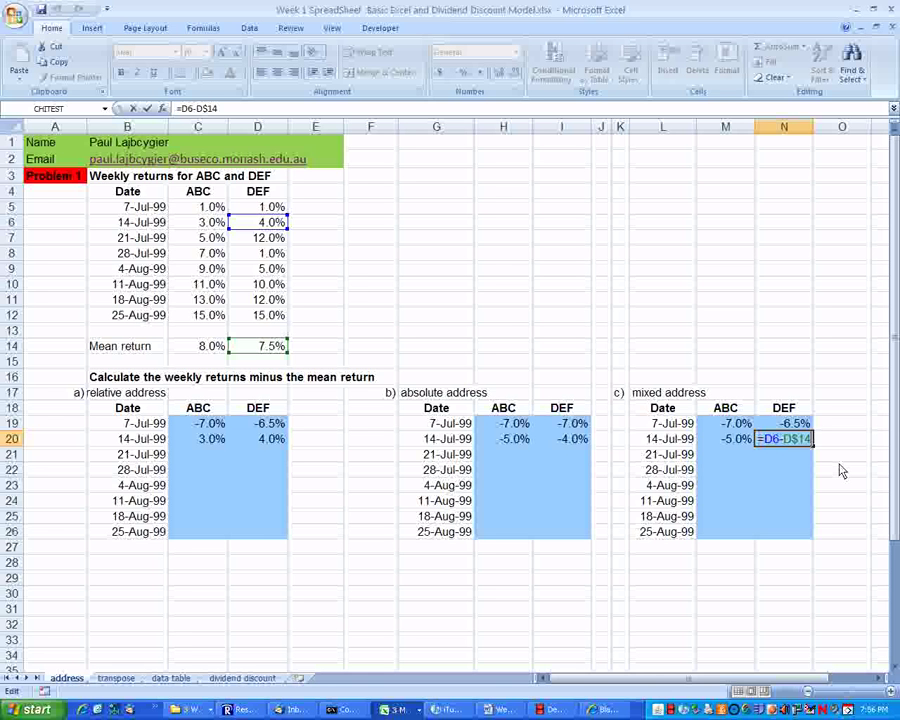
{"action": "left_click", "coordinate": [745, 425]}
{"action": "double_click", "coordinate": [745, 426]}
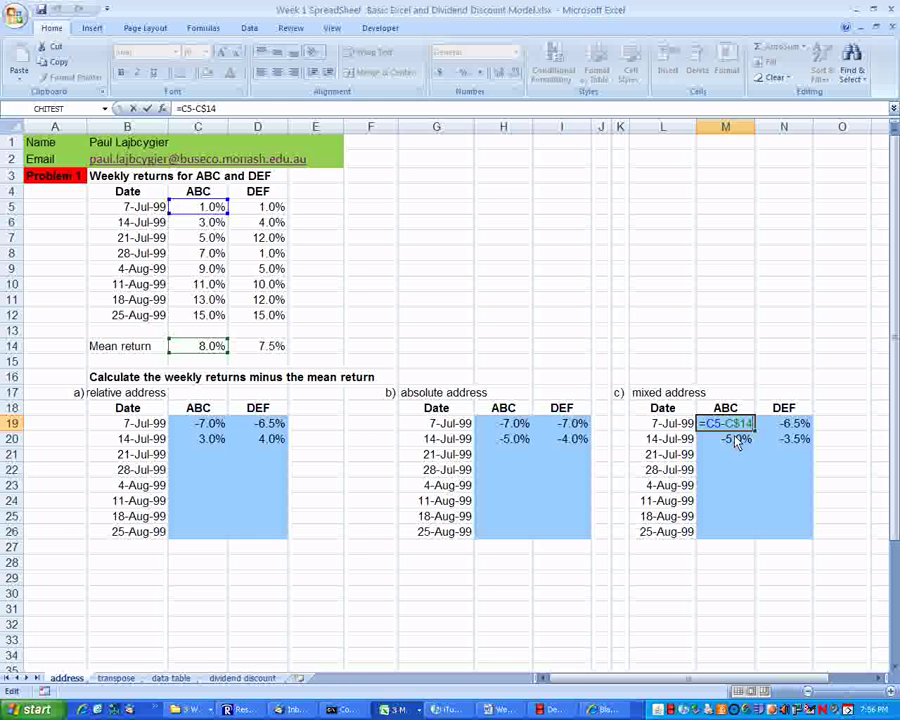